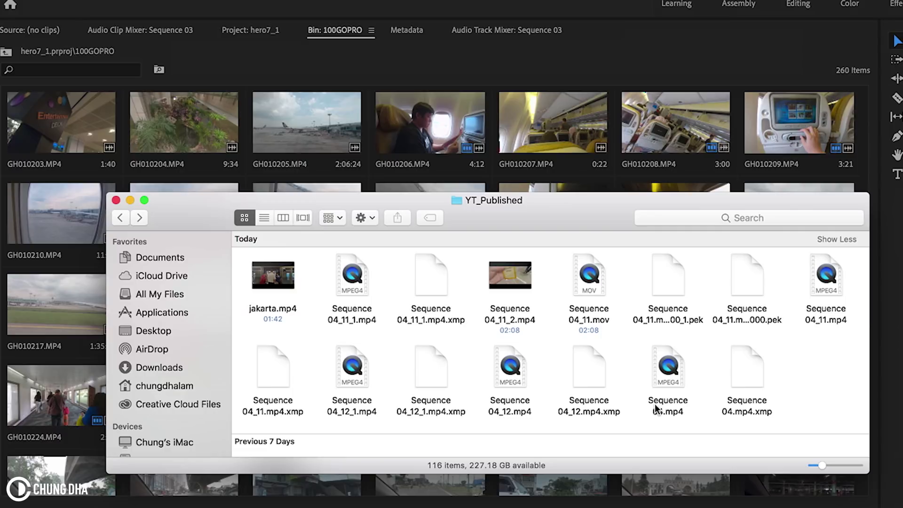
pyautogui.rightClick(339, 206)
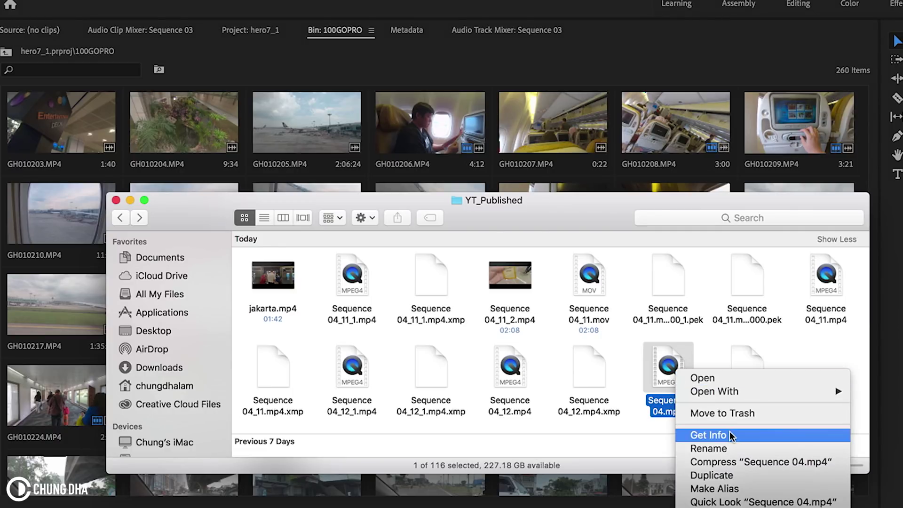
pyautogui.click(708, 434)
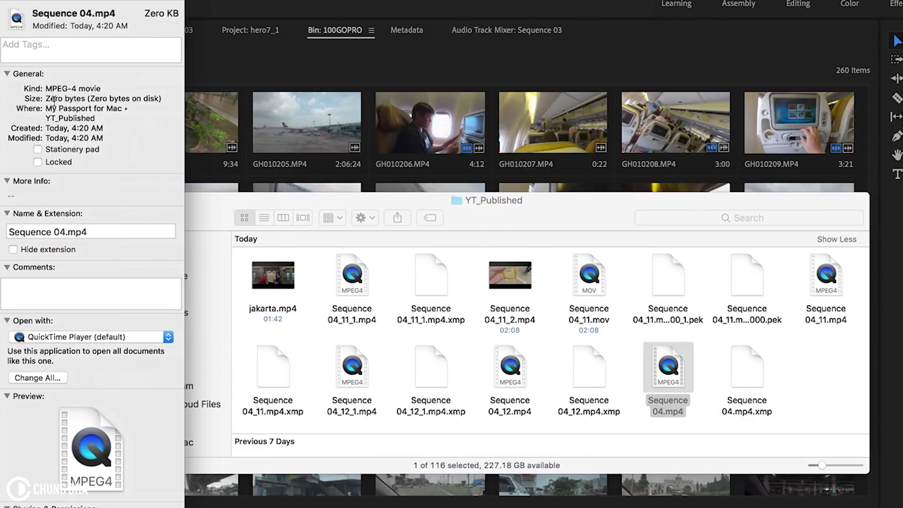
pyautogui.click(10, 2)
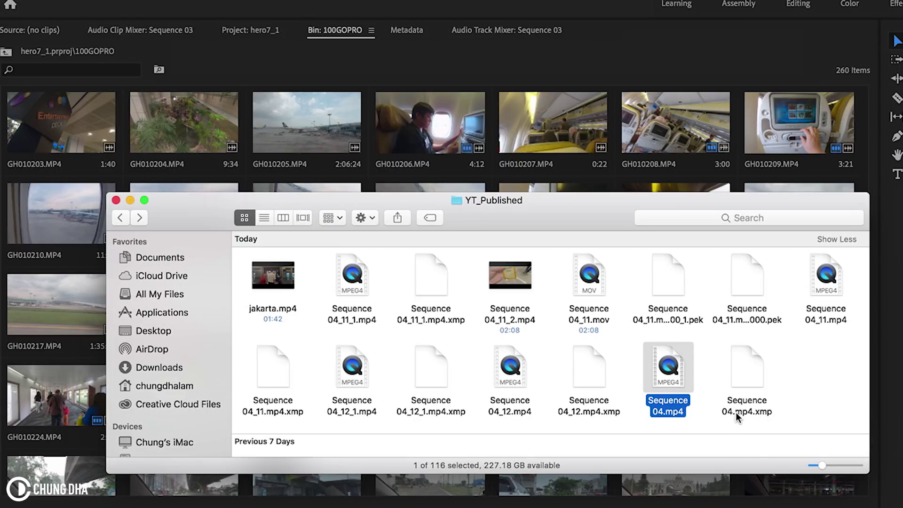
pyautogui.click(753, 383)
pyautogui.rightClick(753, 389)
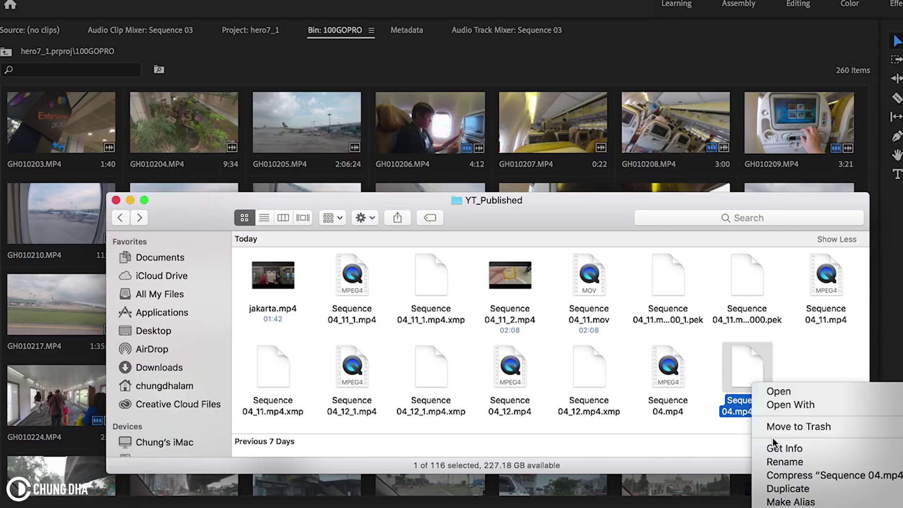
pyautogui.click(785, 448)
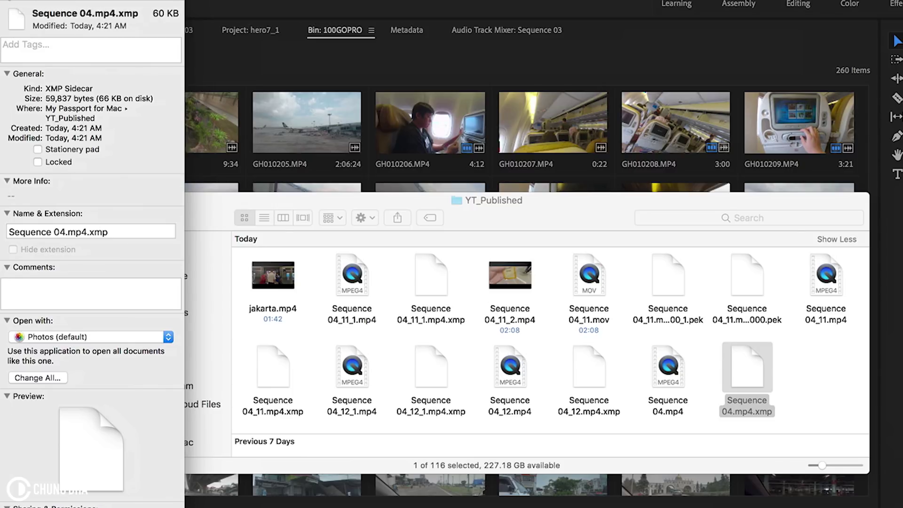
pyautogui.click(16, 6)
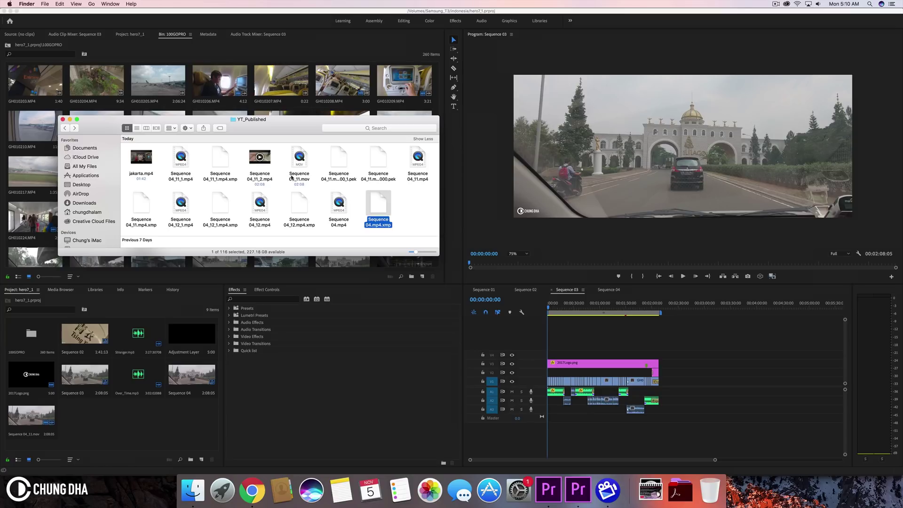
# Step: Close the Finder window and open Export Settings for Sequence 03 via File > Export > Media
pyautogui.click(643, 342)
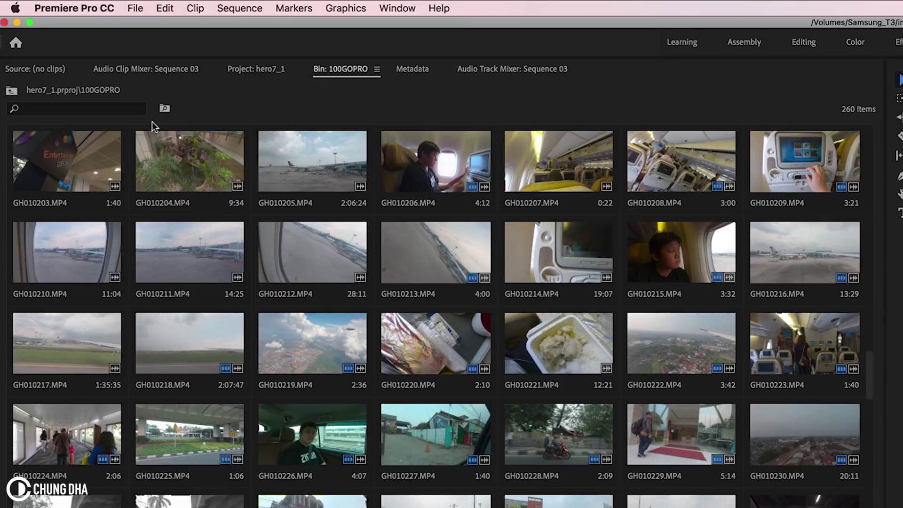
pyautogui.click(135, 8)
pyautogui.moveTo(151, 384)
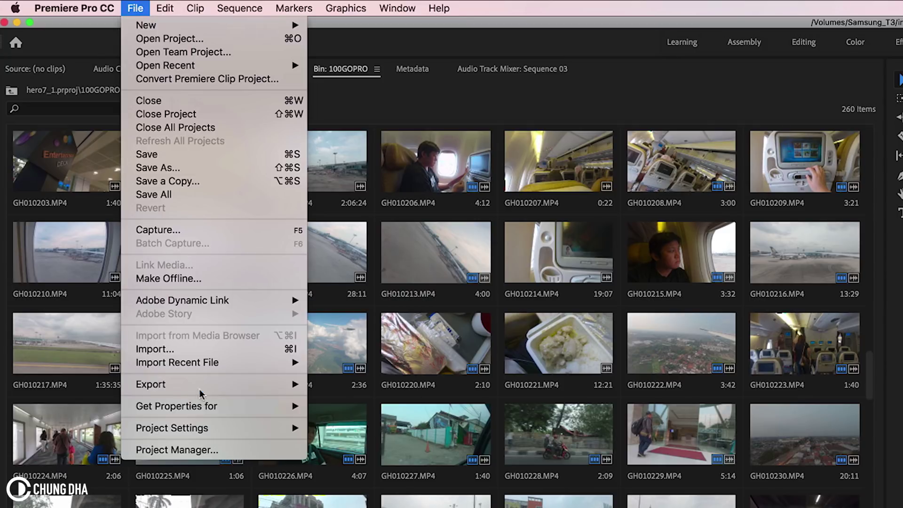
pyautogui.click(356, 384)
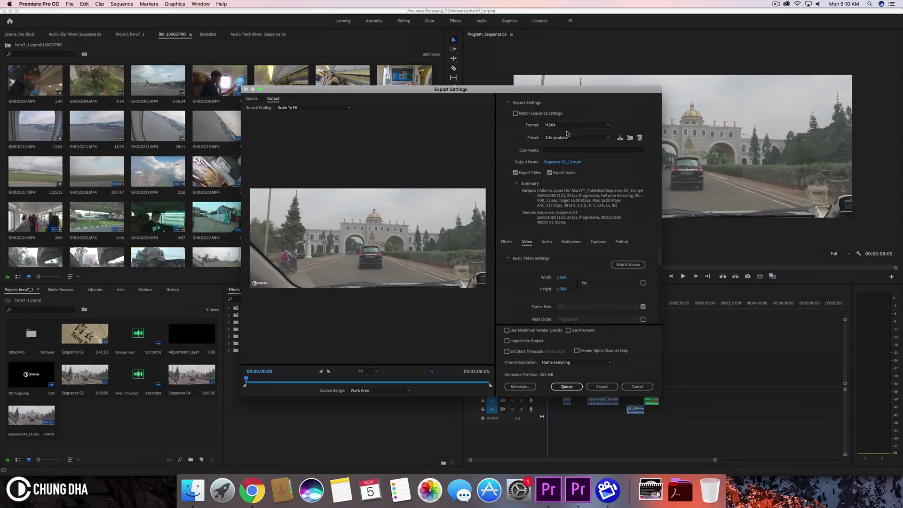
# Step: Switch Sequence 03's export from H.264 to QuickTime with the GoPro CineForm YUV 10-bit preset
pyautogui.click(561, 126)
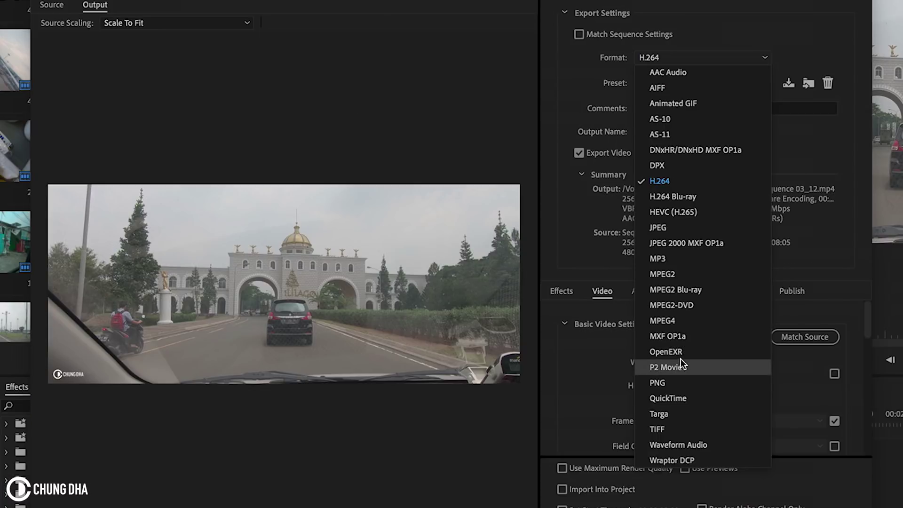
pyautogui.click(674, 399)
pyautogui.click(689, 83)
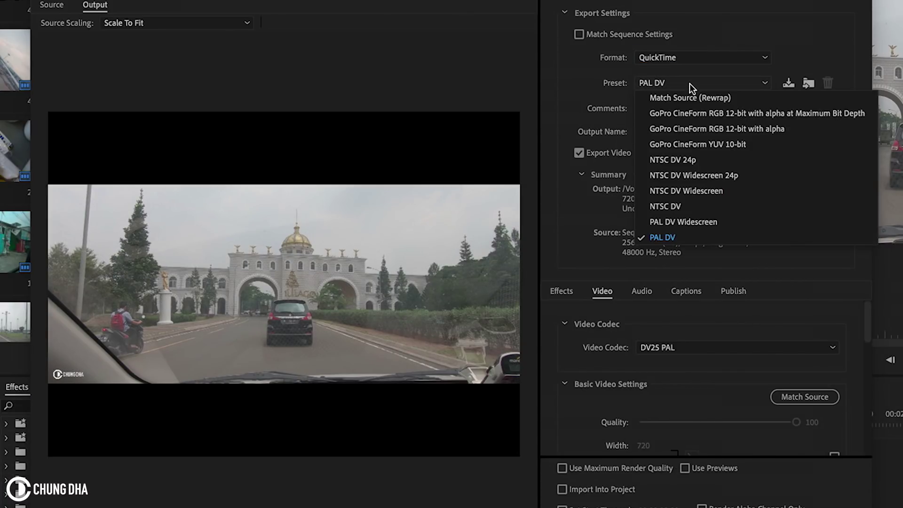
pyautogui.click(704, 144)
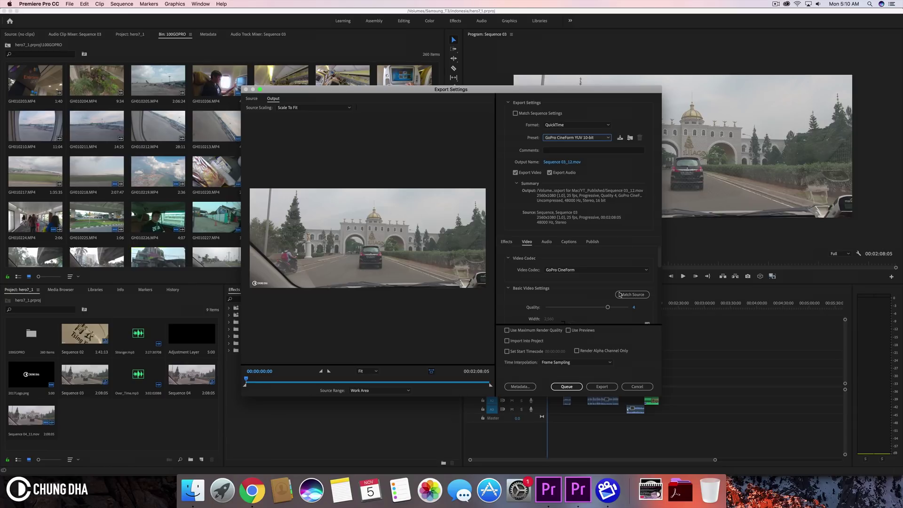
# Step: Cancel the export, then preview the Sequence 04_11.mov clip in Premiere CC 2018's hero7 project
pyautogui.click(636, 386)
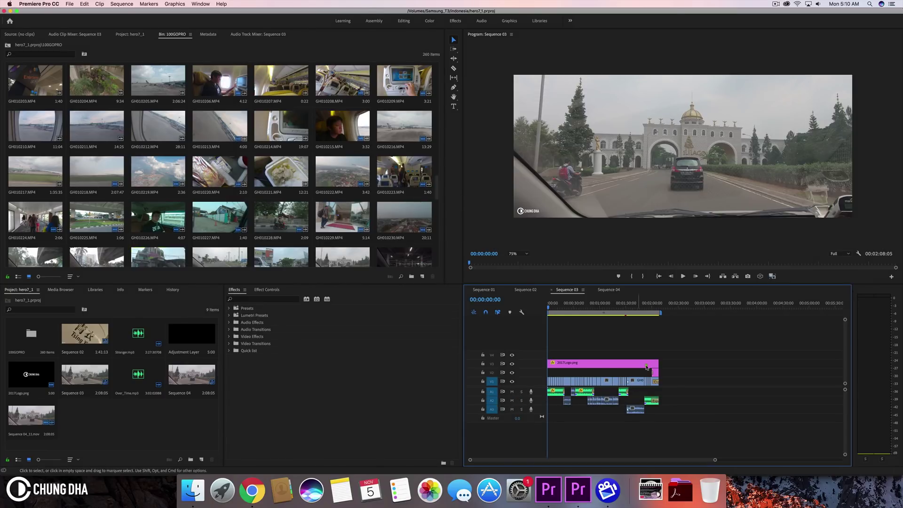
pyautogui.click(548, 487)
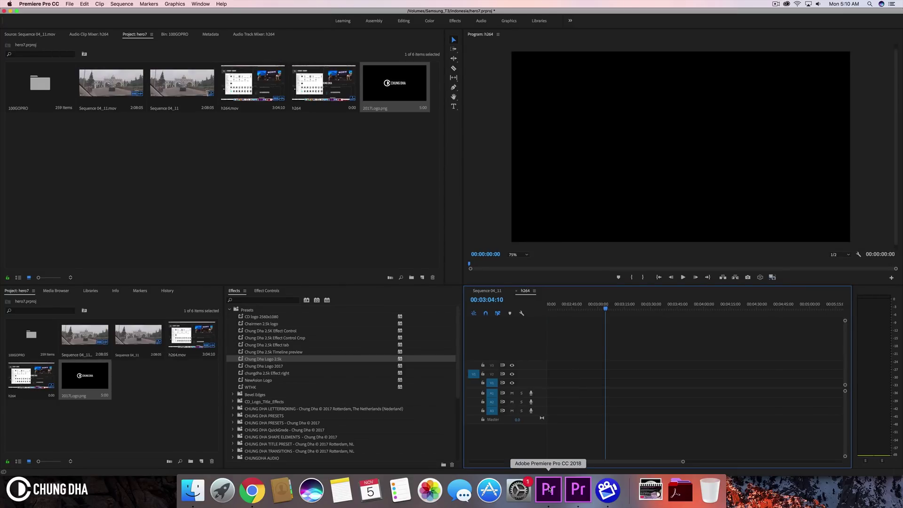
pyautogui.click(489, 290)
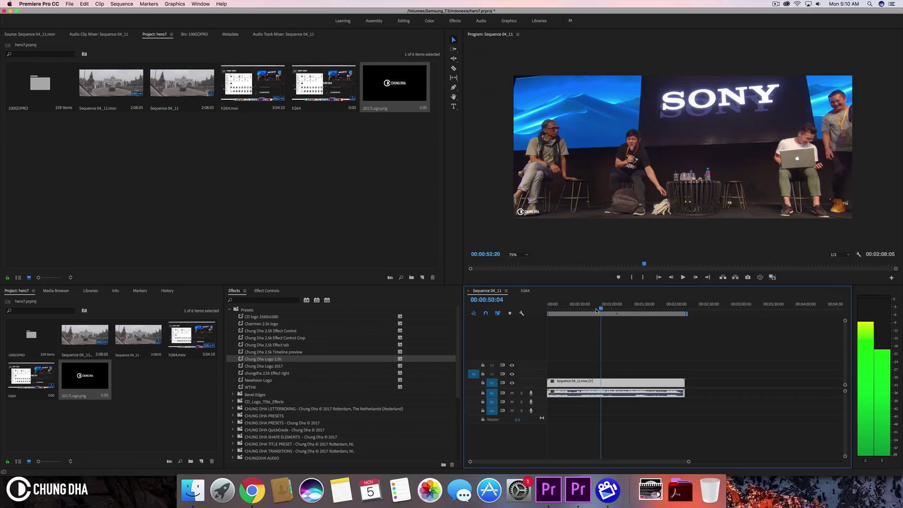
pyautogui.moveTo(606, 305); pyautogui.dragTo(565, 314)
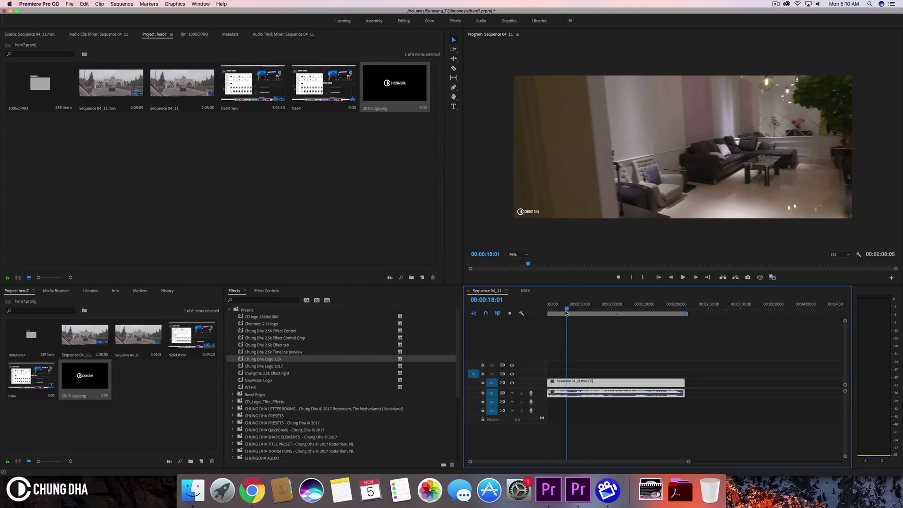